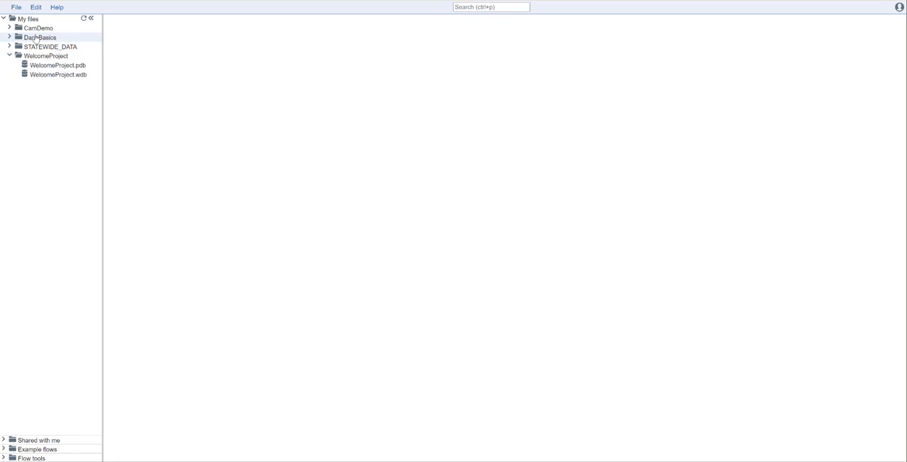
- Create a new decline curve analysis named WelcomeProject in the WelcomeProject folder
click(15, 8)
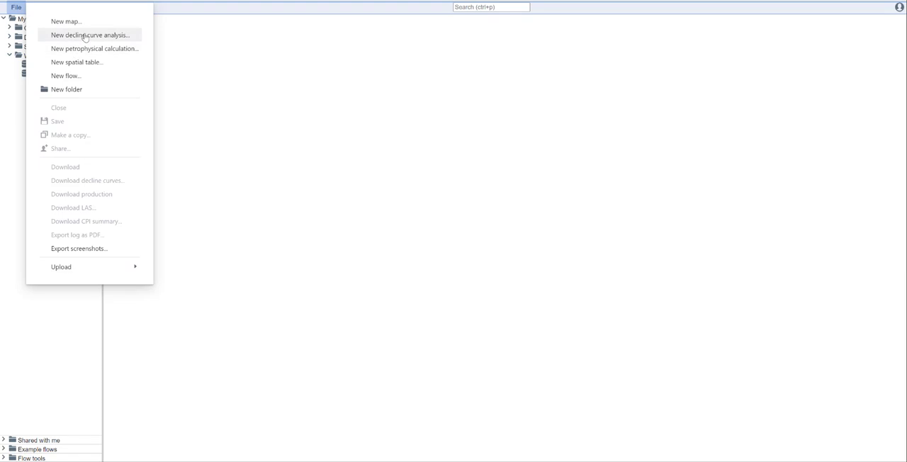
click(203, 38)
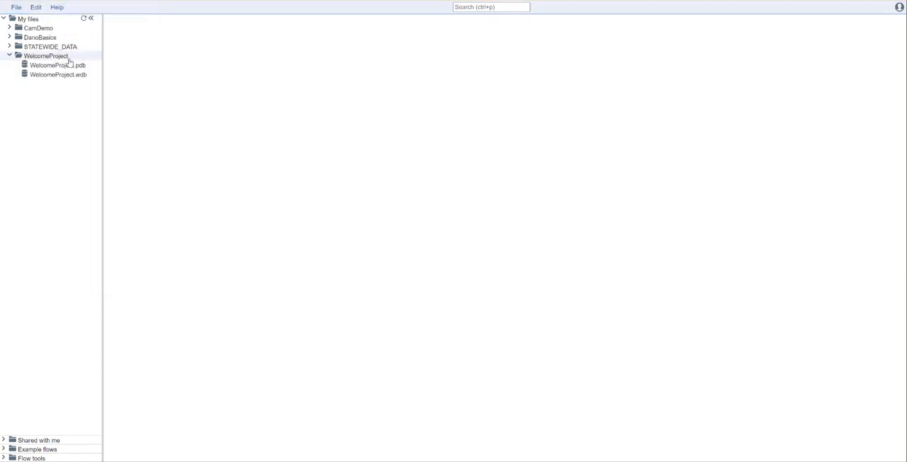
right_click(52, 58)
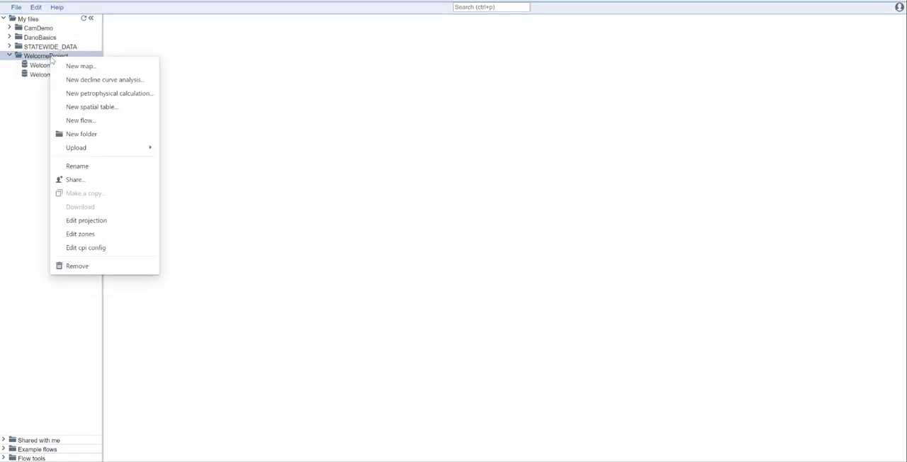
click(103, 80)
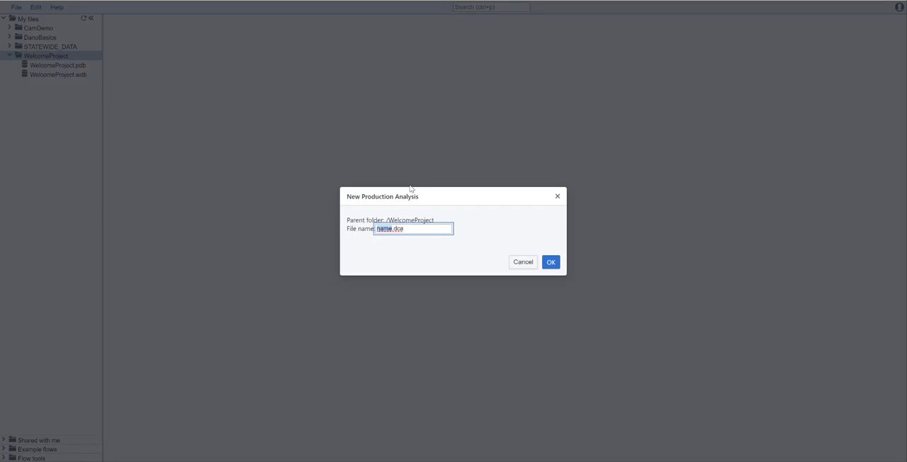
text(WelcomeProject)
key(Return)
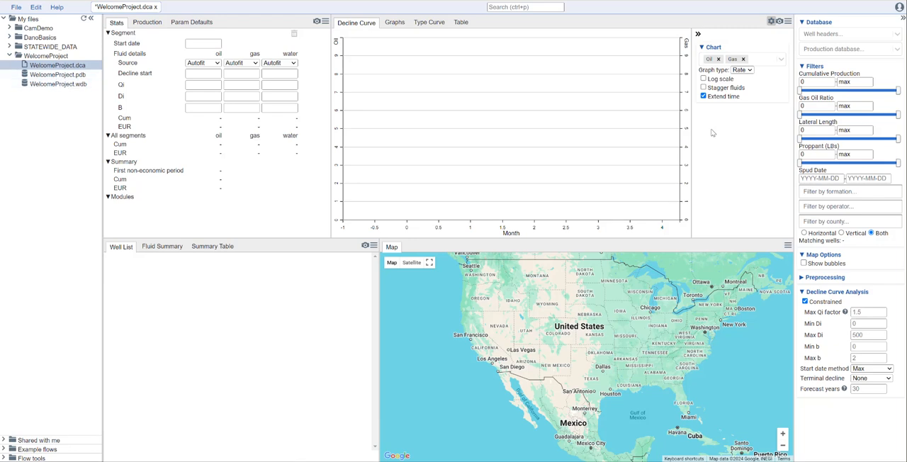
- Assign WelcomeProject.wdb as the well headers database and WelcomeProject.pdb as the production database
click(833, 36)
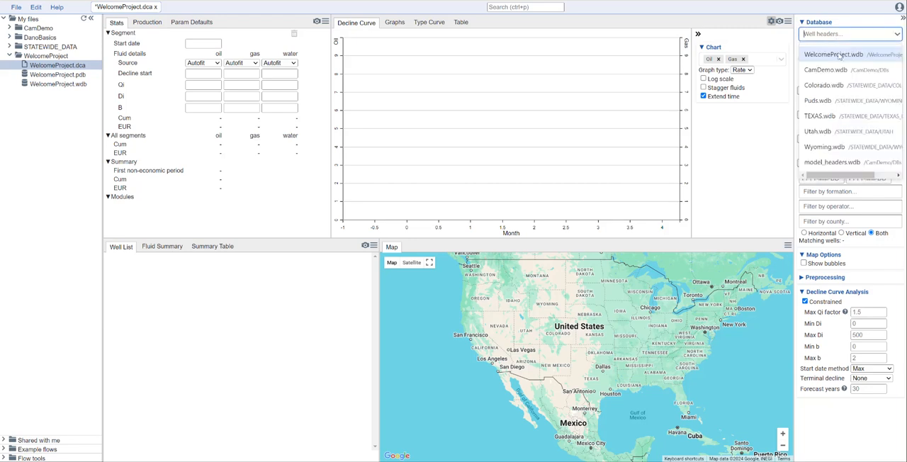
click(840, 56)
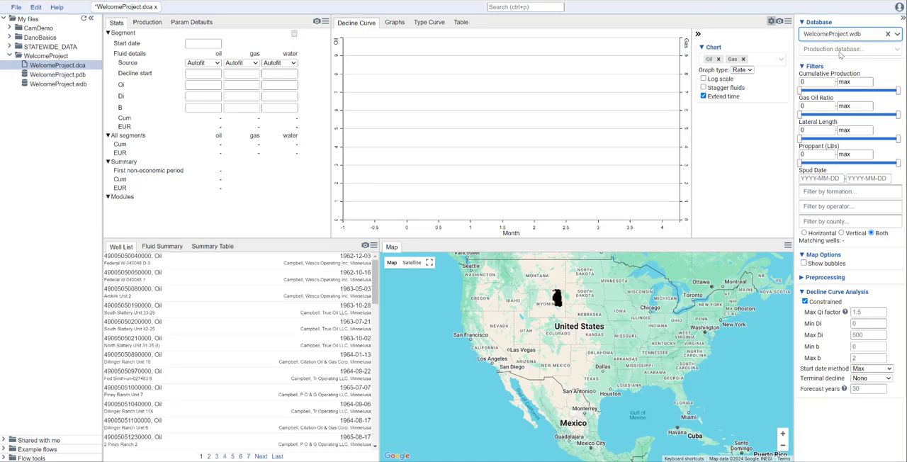
click(840, 53)
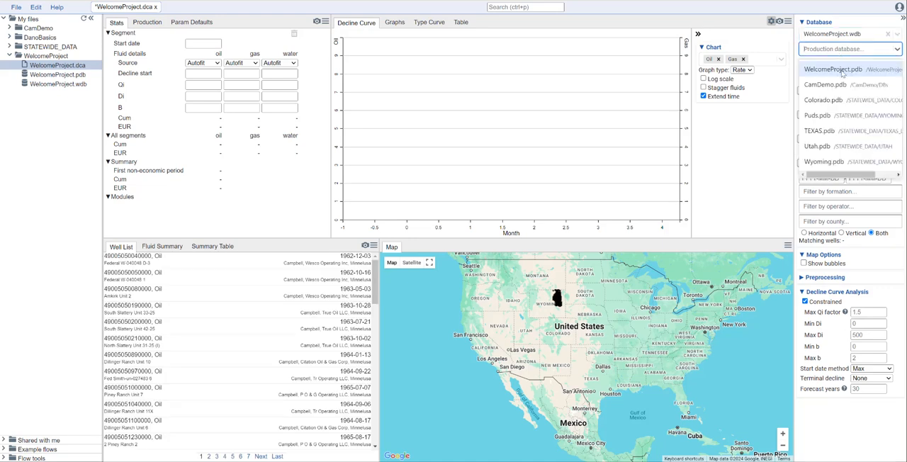
click(840, 70)
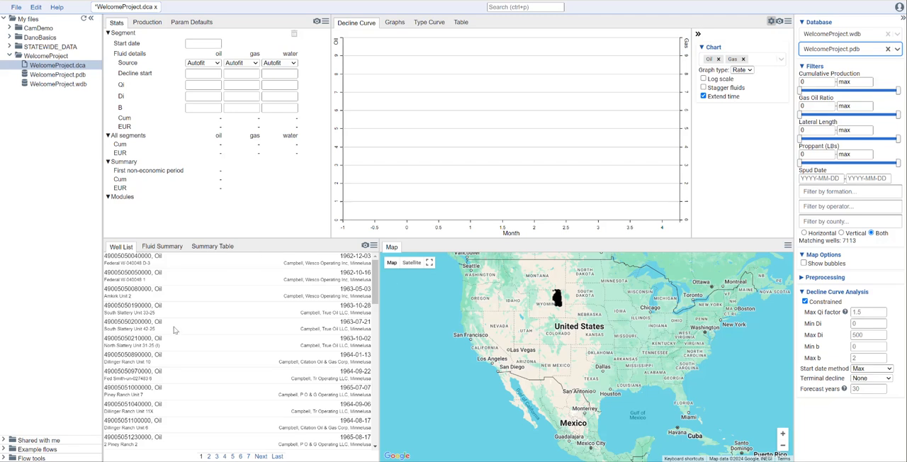
- Select the Cetus 387006 29ATH well on the map, just northwest of Bill, Wyoming, to load its decline curve
scroll(553, 325, up, 5)
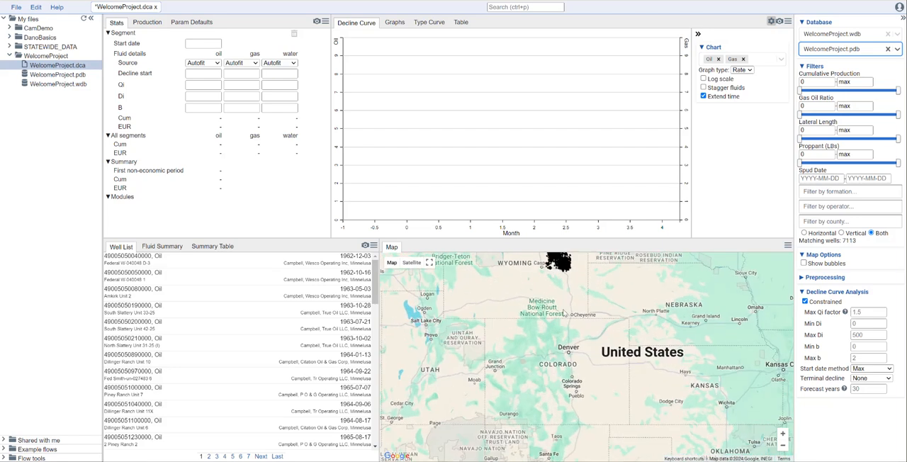
scroll(592, 332, up, 4)
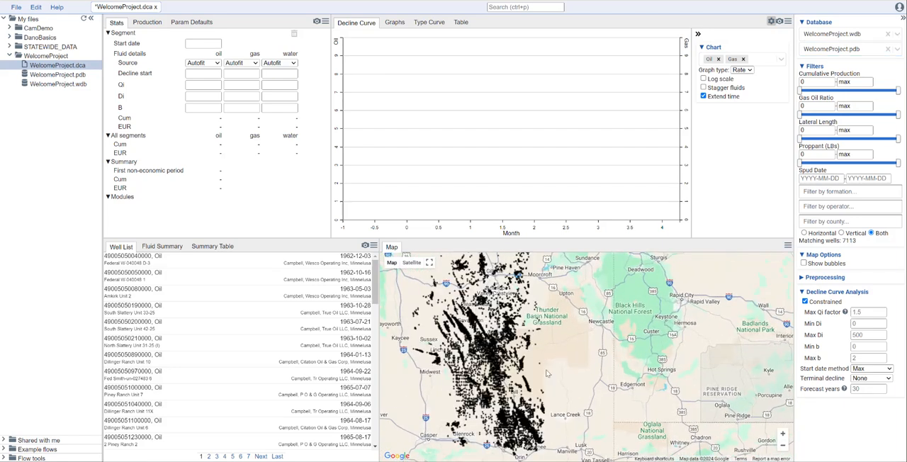
scroll(547, 387, up, 3)
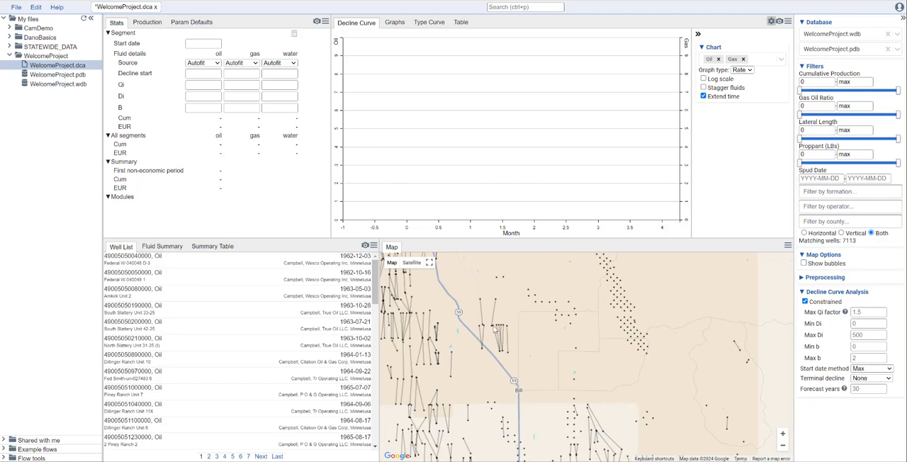
click(495, 328)
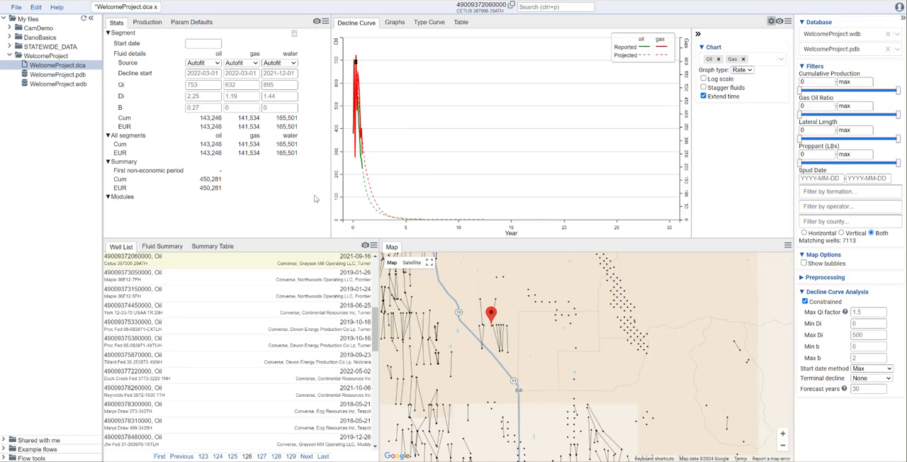
- Collapse the file browser and the database and filter sidebar to enlarge the workspace
click(90, 20)
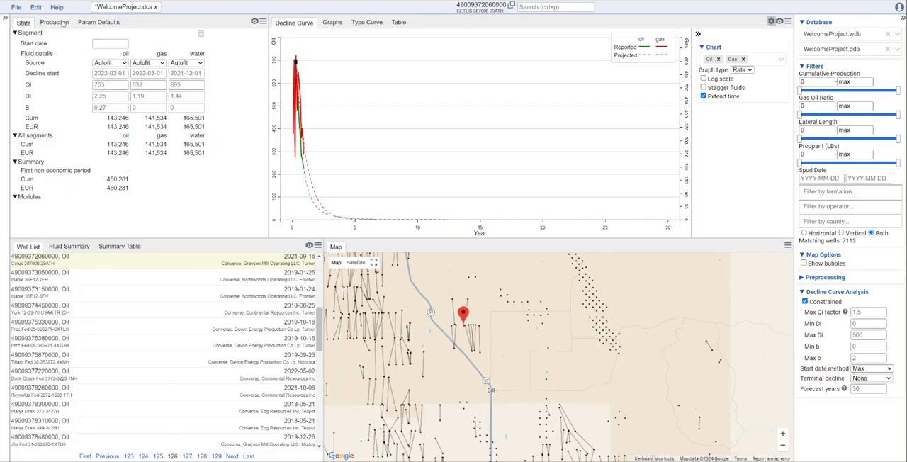
click(5, 18)
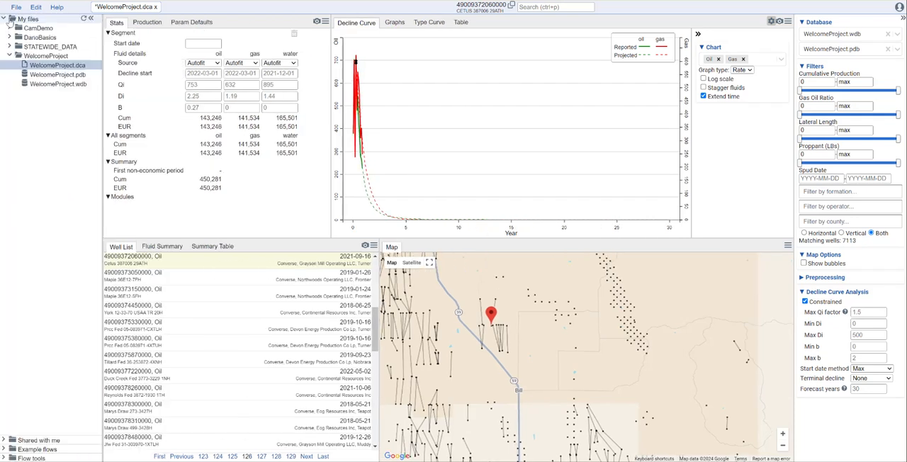
click(91, 20)
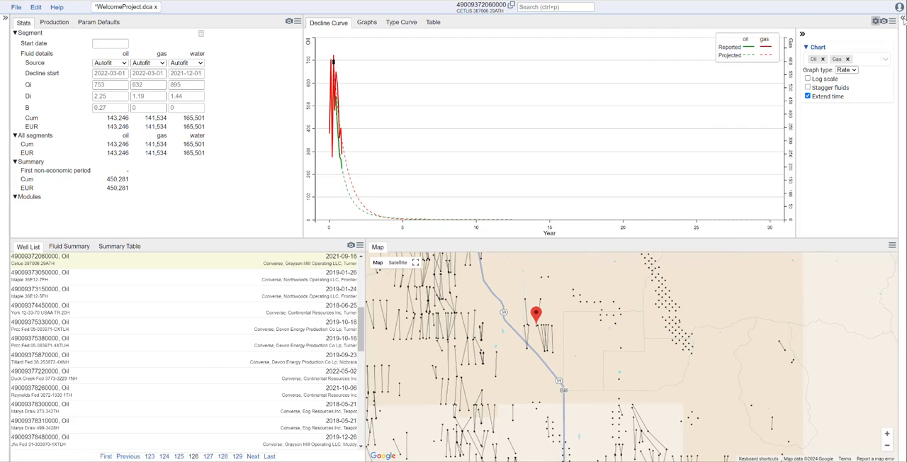
click(902, 17)
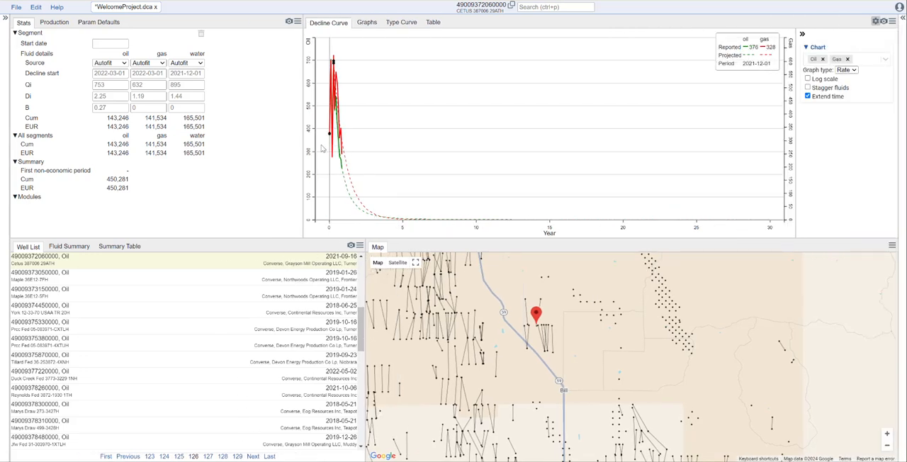
- Resize the windows so that Stats and Well List are wider and the upper row is shorter
drag(307, 140, 345, 148)
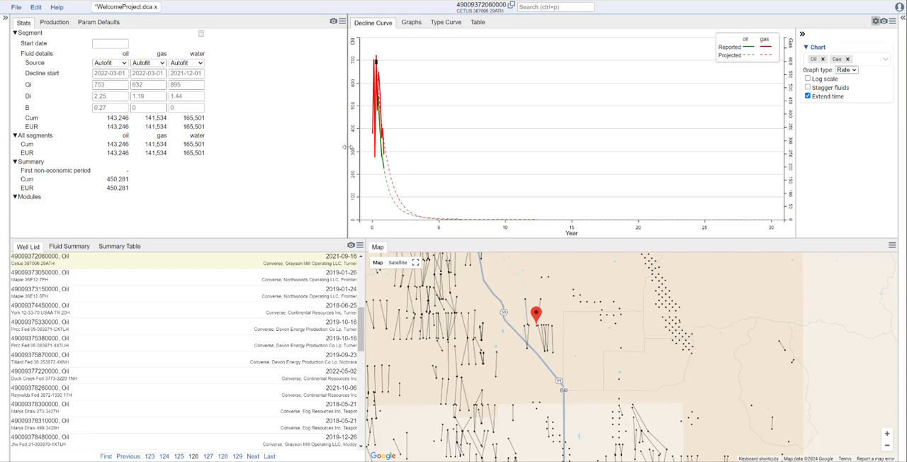
drag(320, 238, 307, 199)
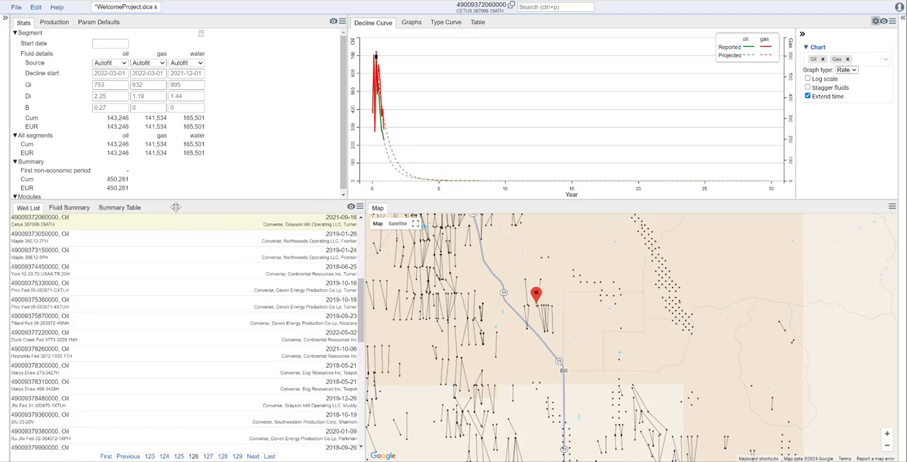
drag(175, 207, 175, 273)
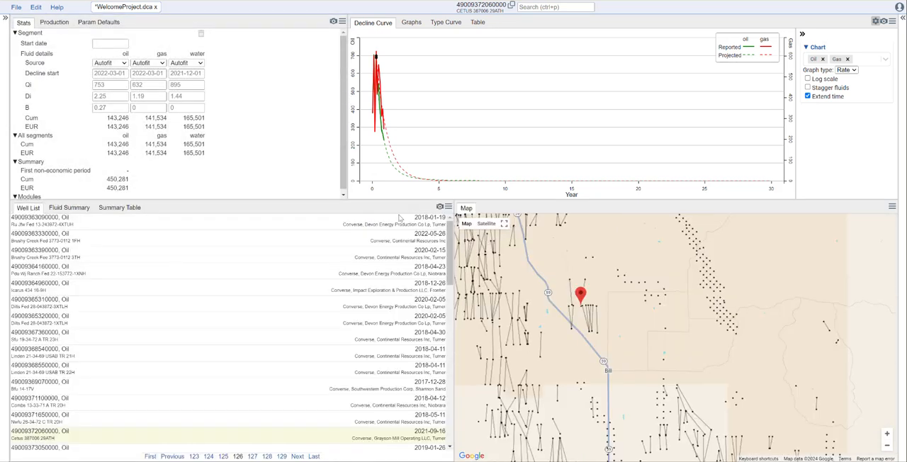
- Split the Well List window and move the Production tab into the new empty window
click(449, 207)
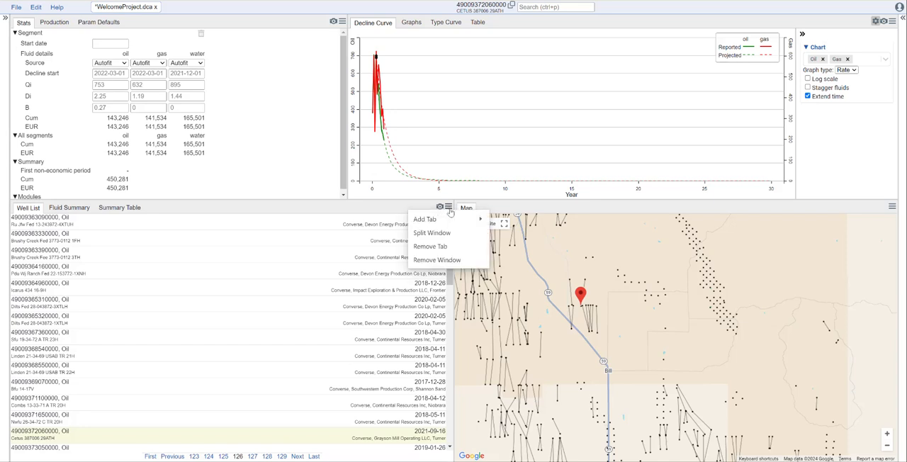
click(447, 234)
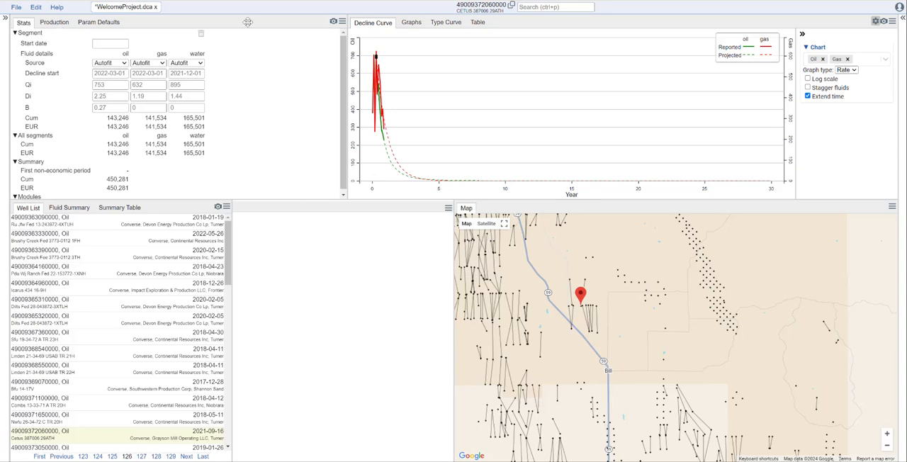
drag(56, 24, 283, 212)
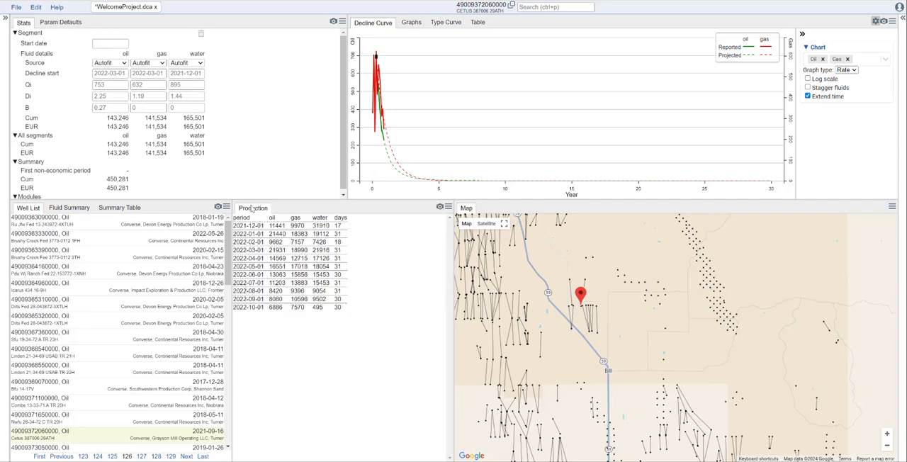
- Move the Production window beside the Stats window and narrow the Well List window to enlarge the map
mouse_move(253, 212)
mouse_down()
mouse_move(203, 119)
mouse_move(99, 27)
mouse_move(261, 209)
mouse_up()
drag(324, 209, 236, 34)
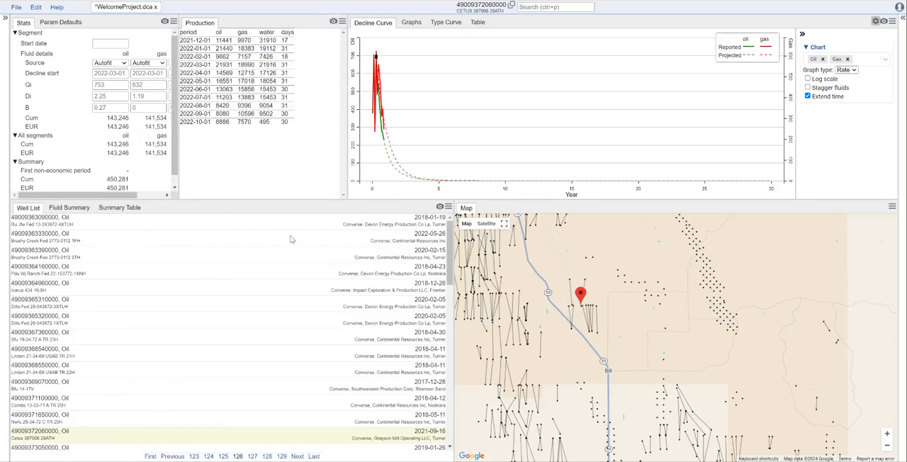
drag(451, 234, 351, 243)
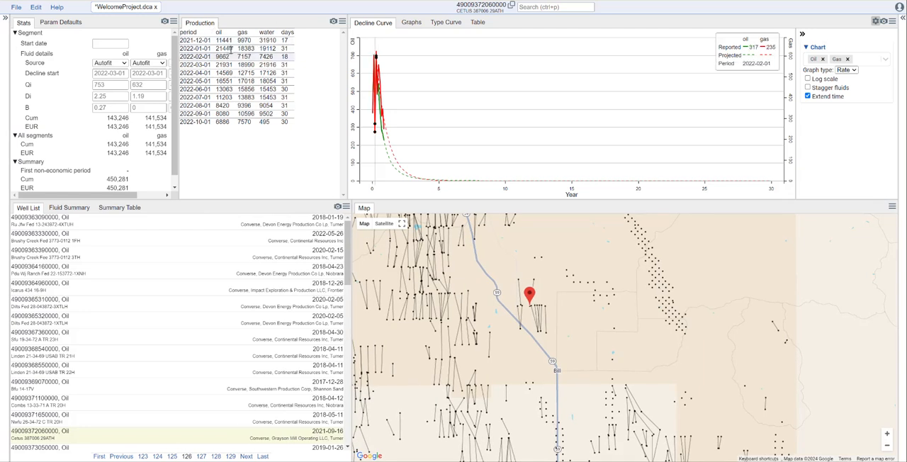
- Remove the Production window from the layout
click(343, 24)
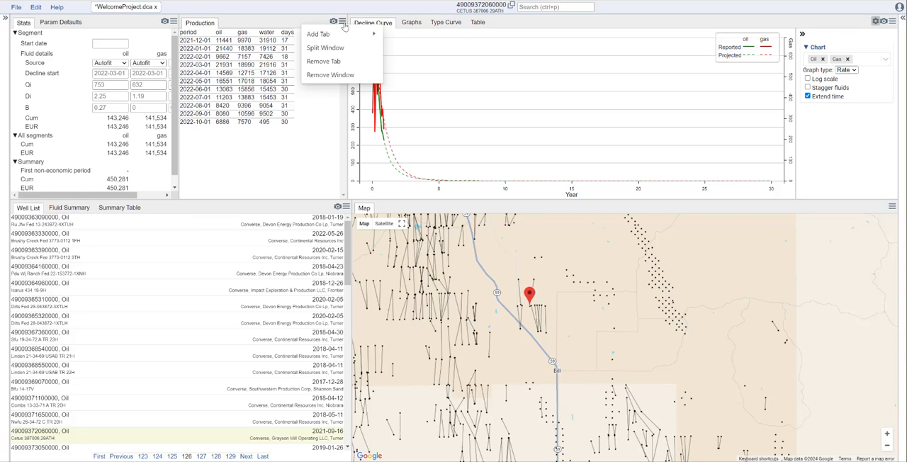
click(339, 75)
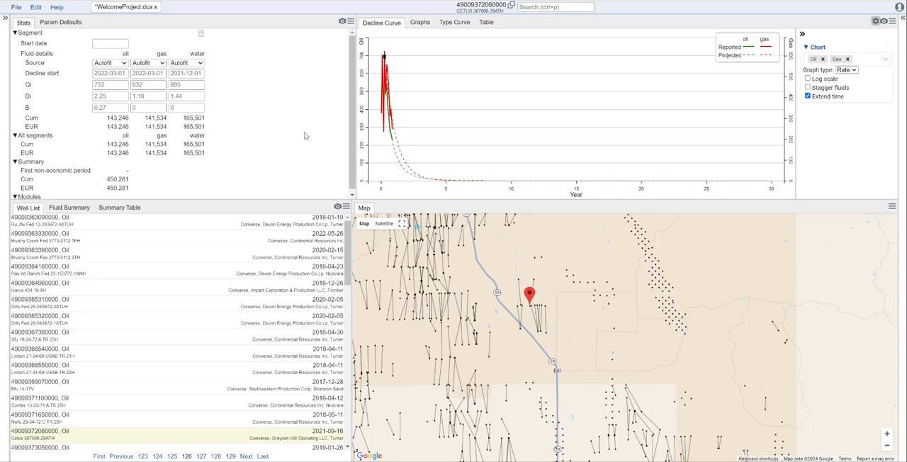
click(17, 8)
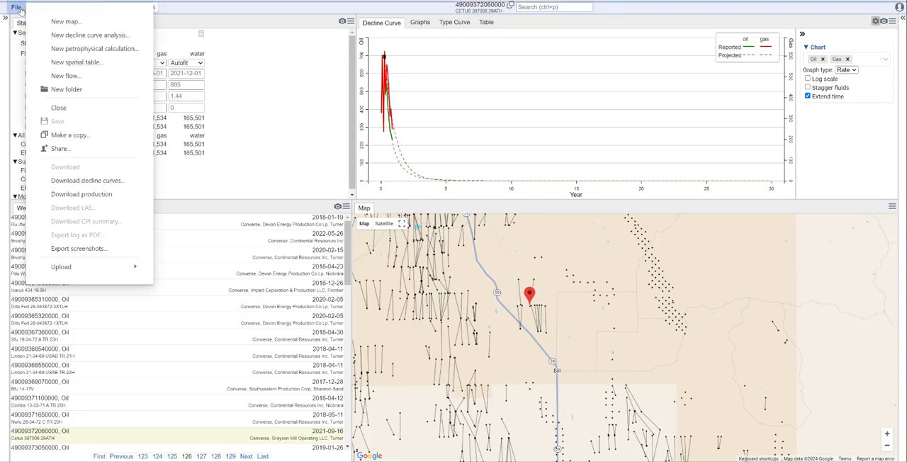
click(240, 115)
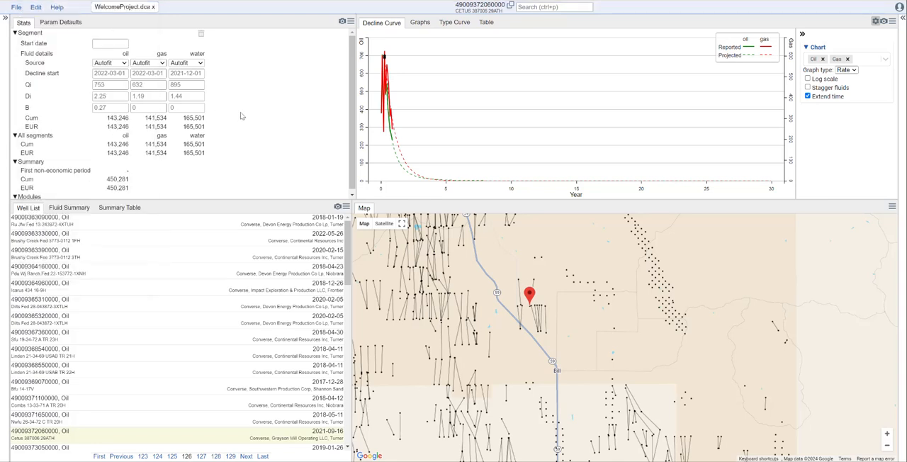